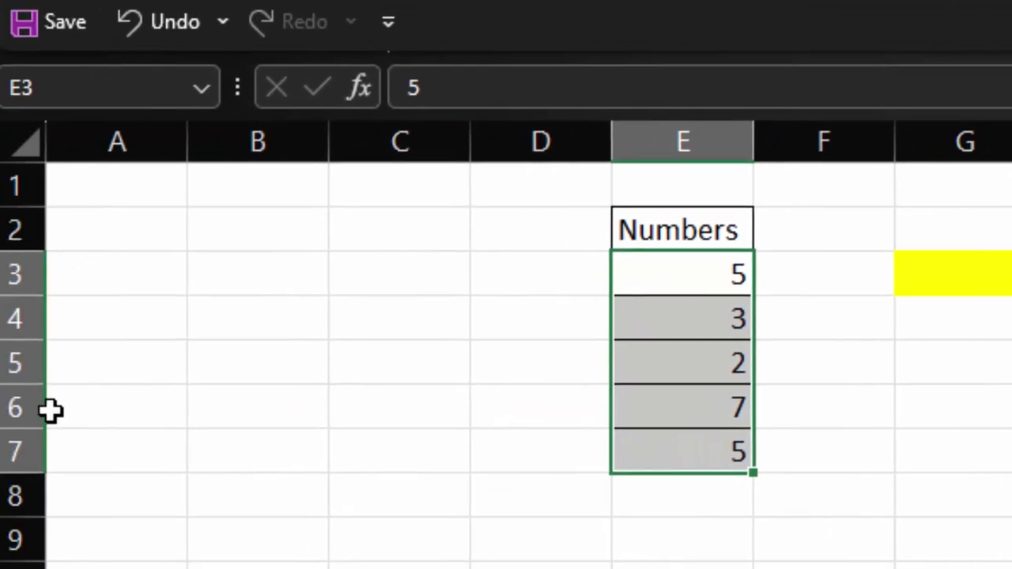
# Step: Hide rows 5 and 6 of the sheet and undo the hiding
pyautogui.click(0, 281)
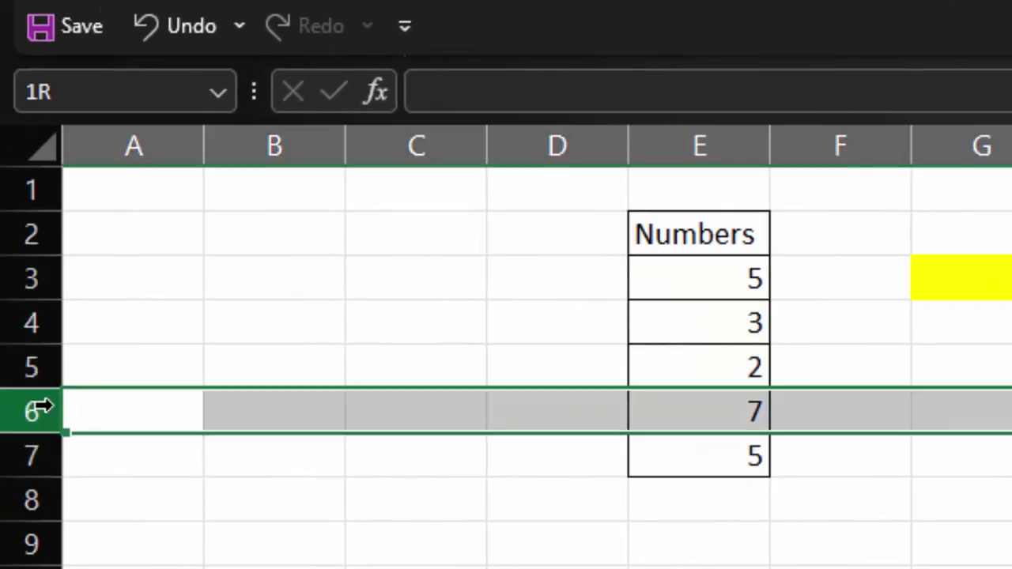
pyautogui.moveTo(39, 407); pyautogui.dragTo(46, 364)
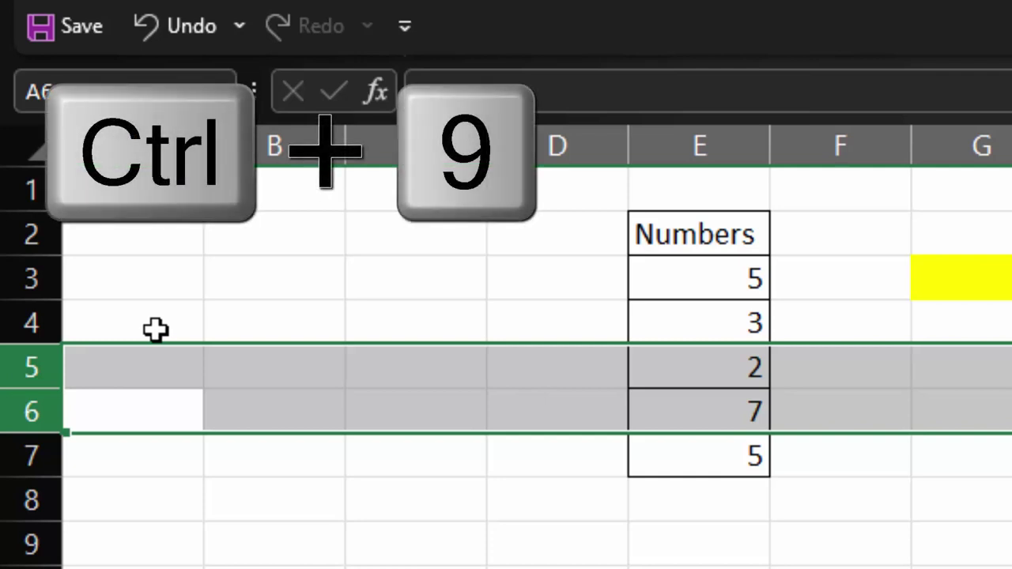
pyautogui.hotkey('ctrl', '9')
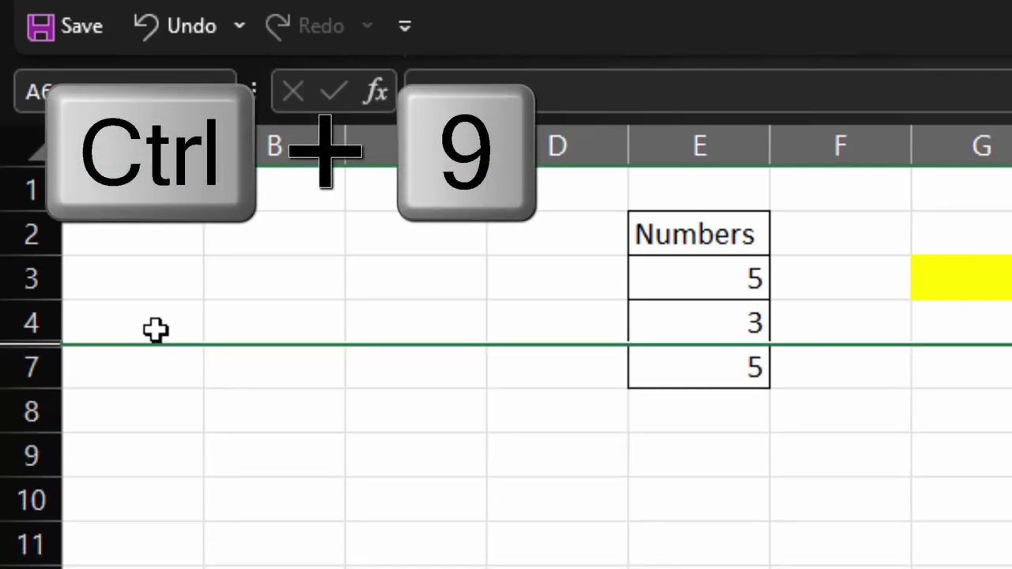
pyautogui.click(949, 277)
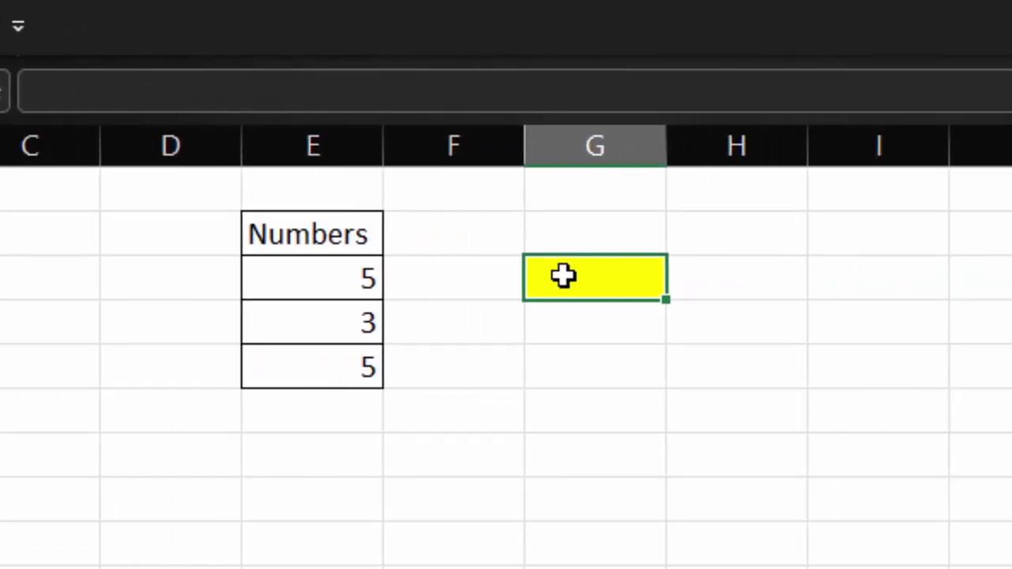
pyautogui.hotkey('ctrl', 'z')
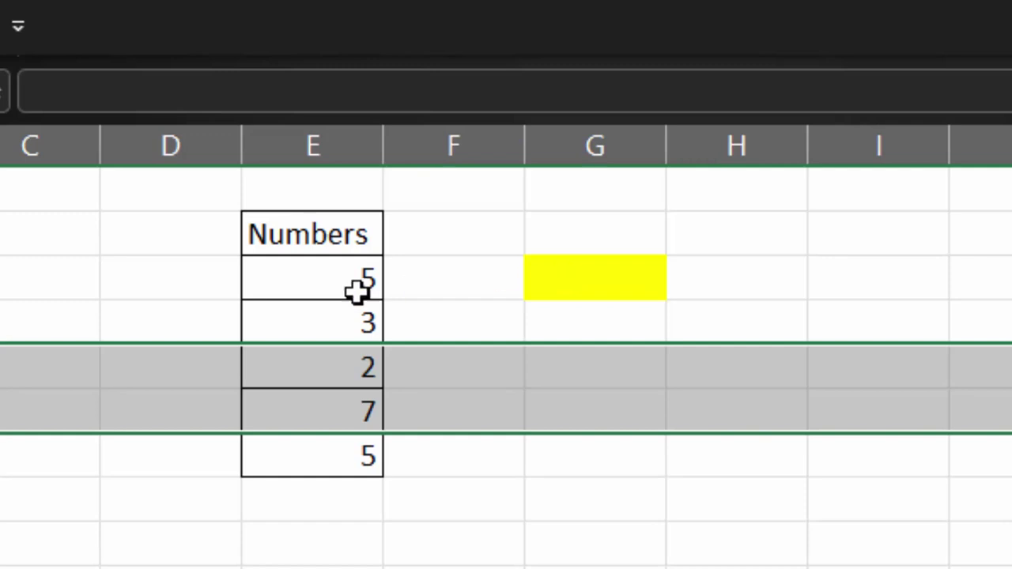
# Step: Enter the formula =E3*E4*E5*E6*E7 in cell G3 to multiply all the values in the Numbers column
pyautogui.click(560, 292)
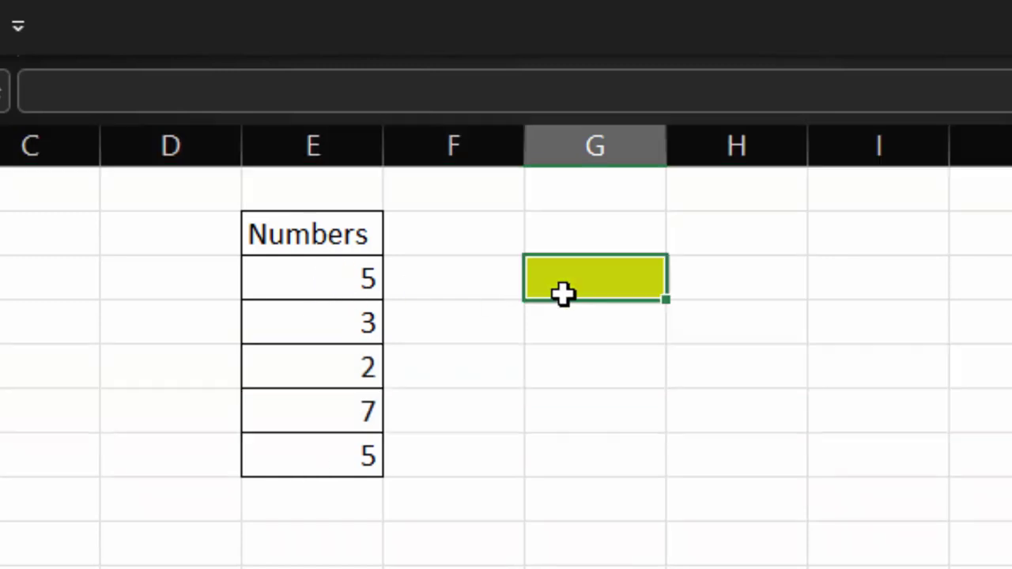
pyautogui.write('=')
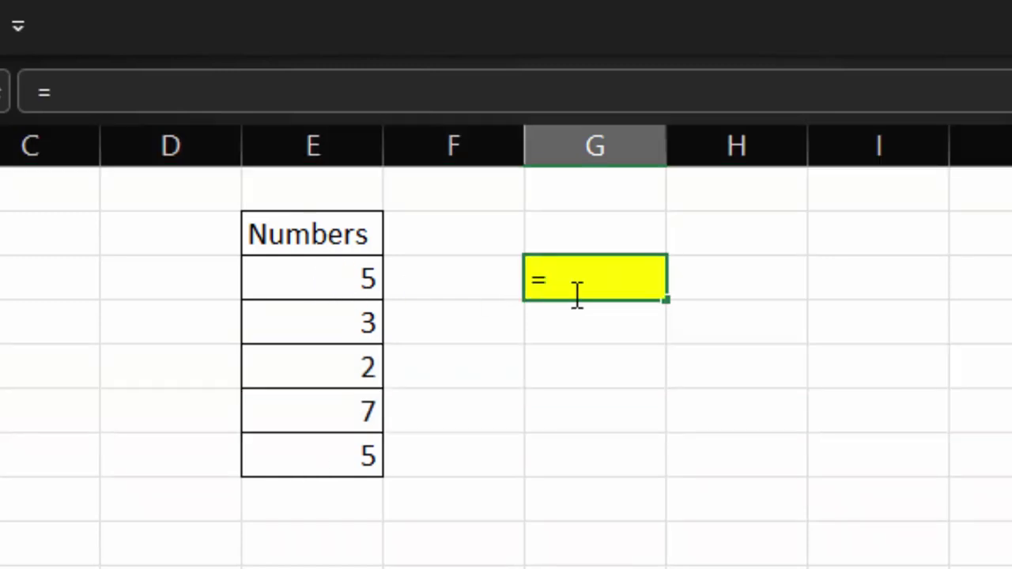
pyautogui.click(335, 283)
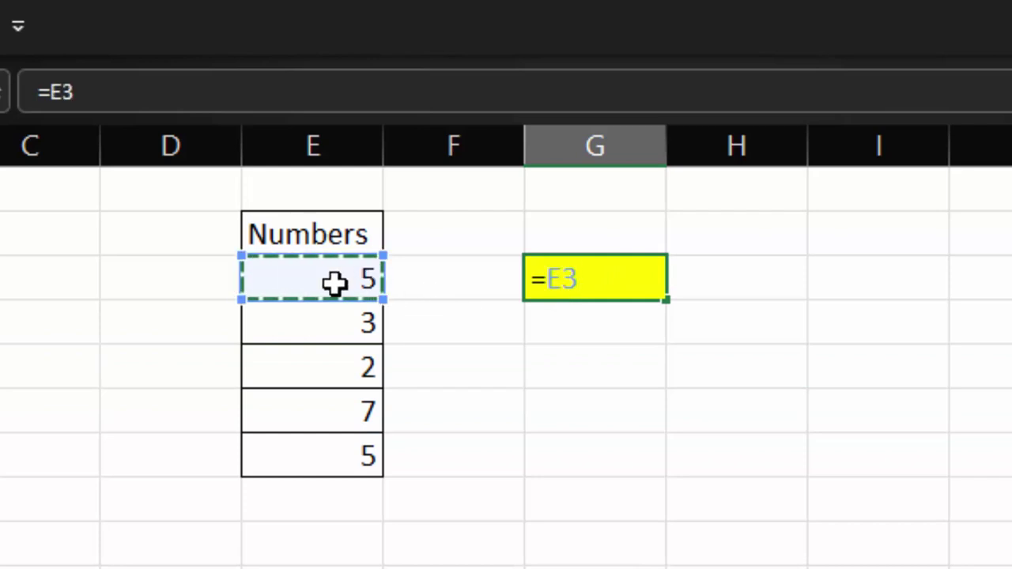
pyautogui.write('*')
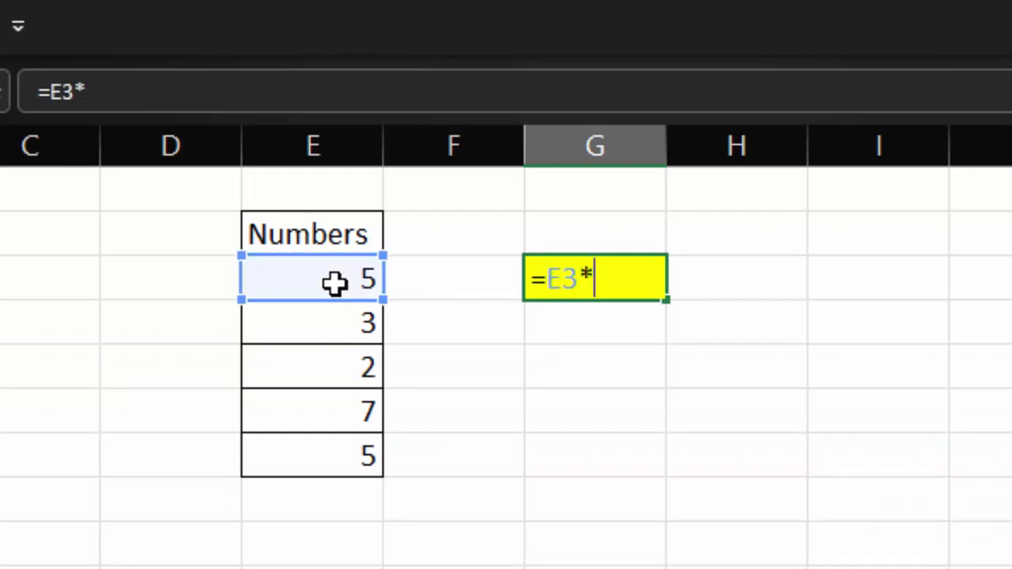
pyautogui.click(333, 324)
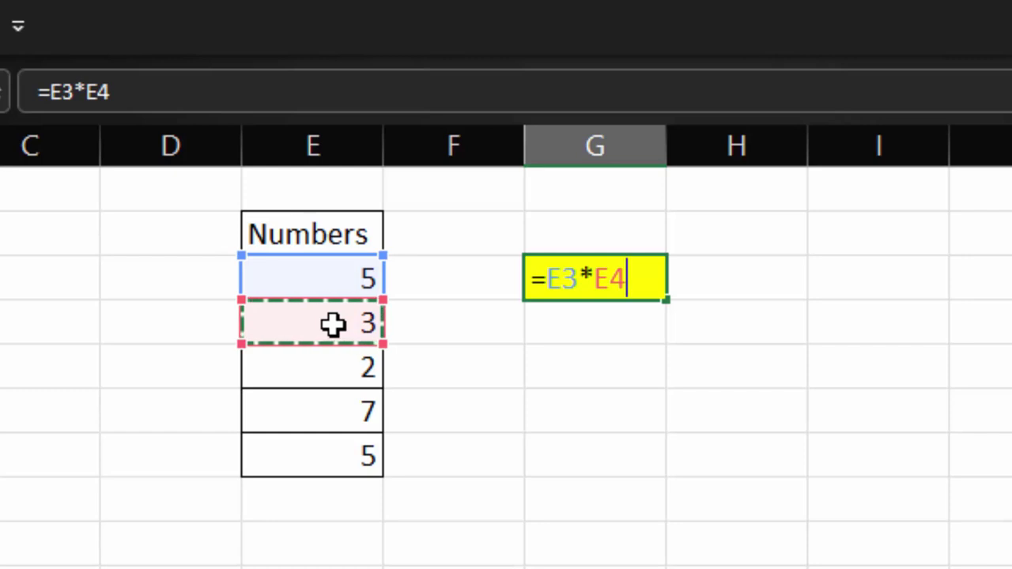
pyautogui.write('*')
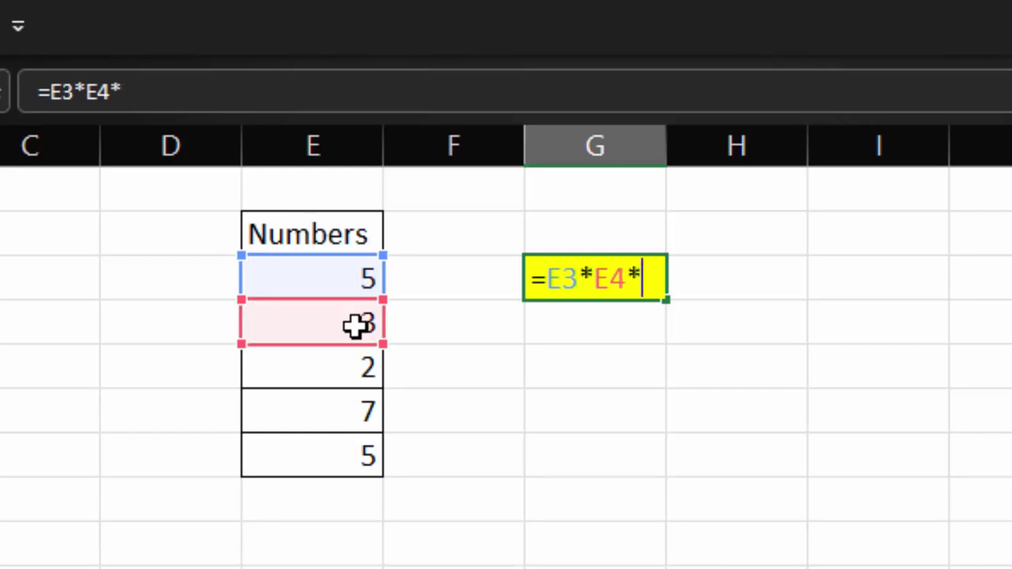
pyautogui.click(331, 372)
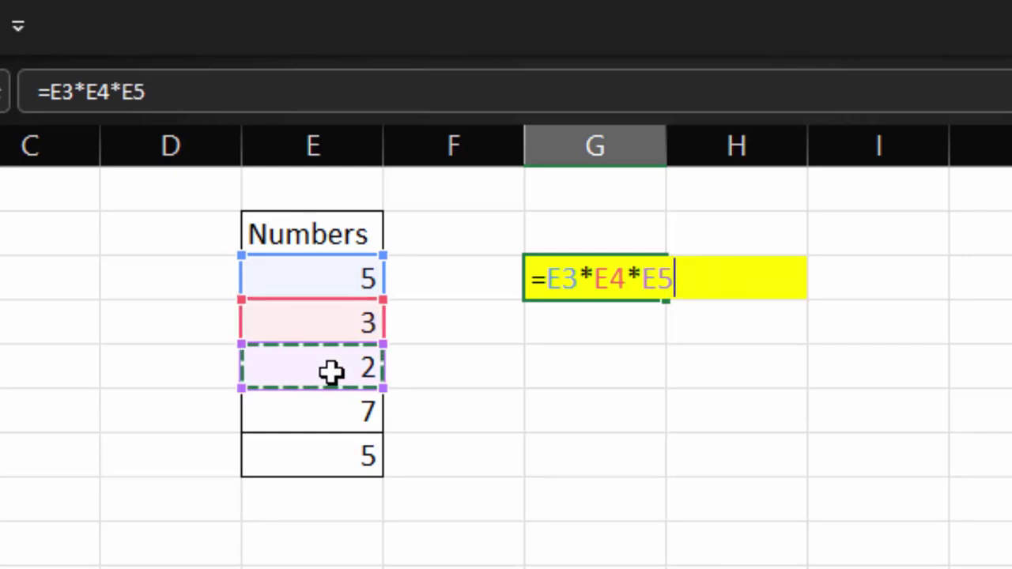
pyautogui.write('*')
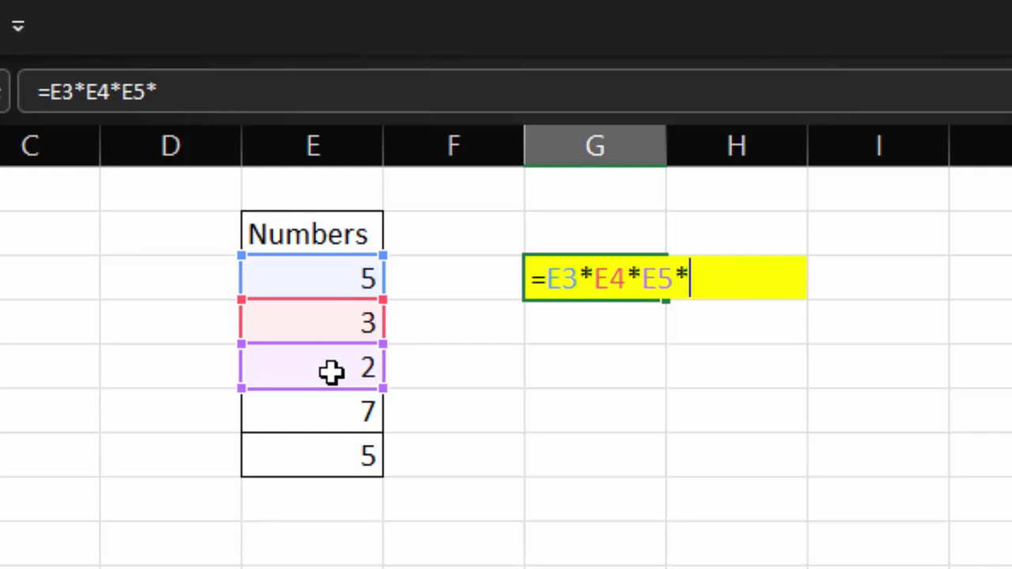
pyautogui.click(365, 419)
pyautogui.write('*')
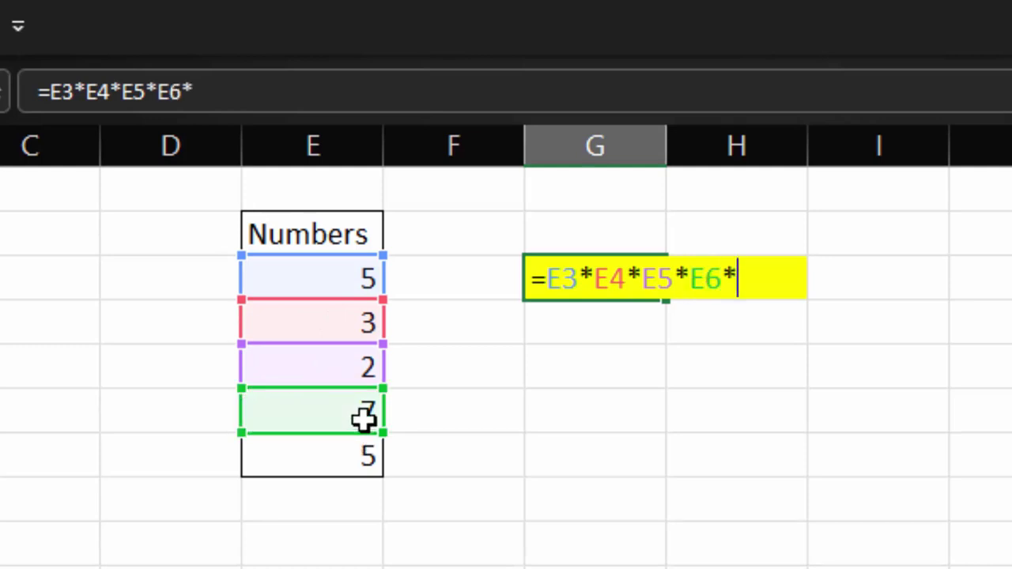
pyautogui.click(345, 486)
pyautogui.click(345, 459)
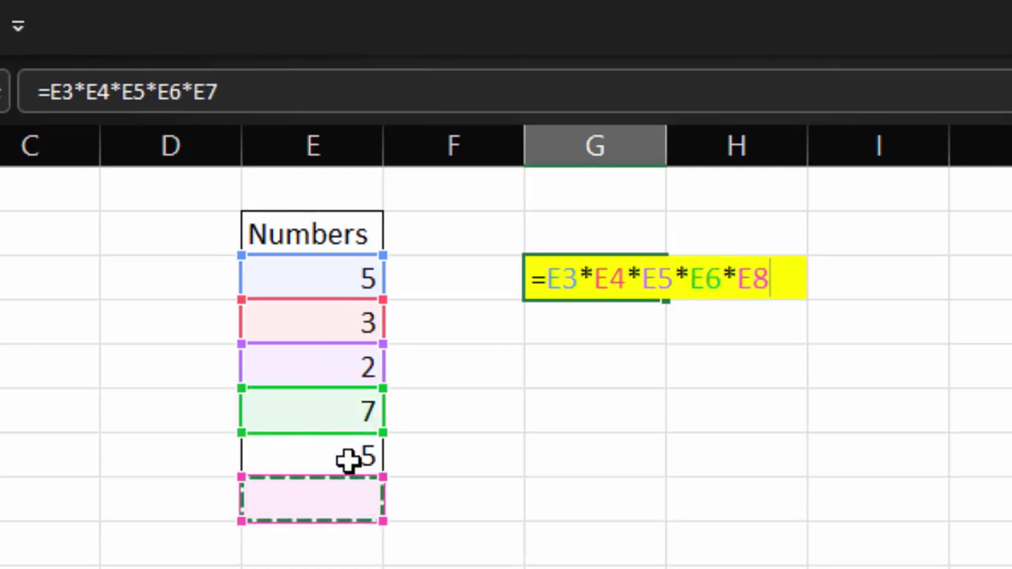
pyautogui.press('Return')
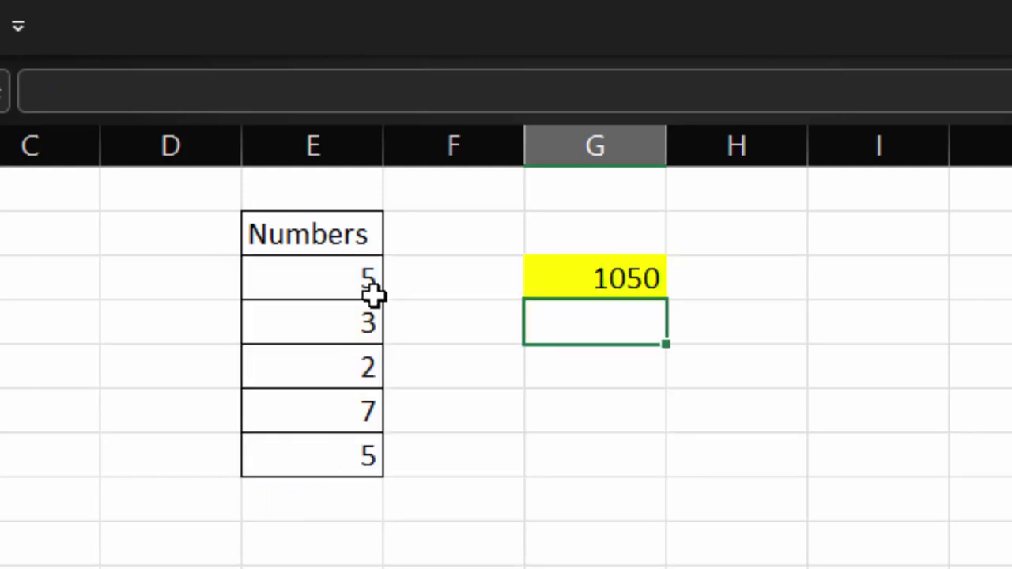
# Step: Replace the multiplication formula in cell G3 with =PRODUCT(E3:E7)
pyautogui.click(571, 290)
pyautogui.press('BackSpace')
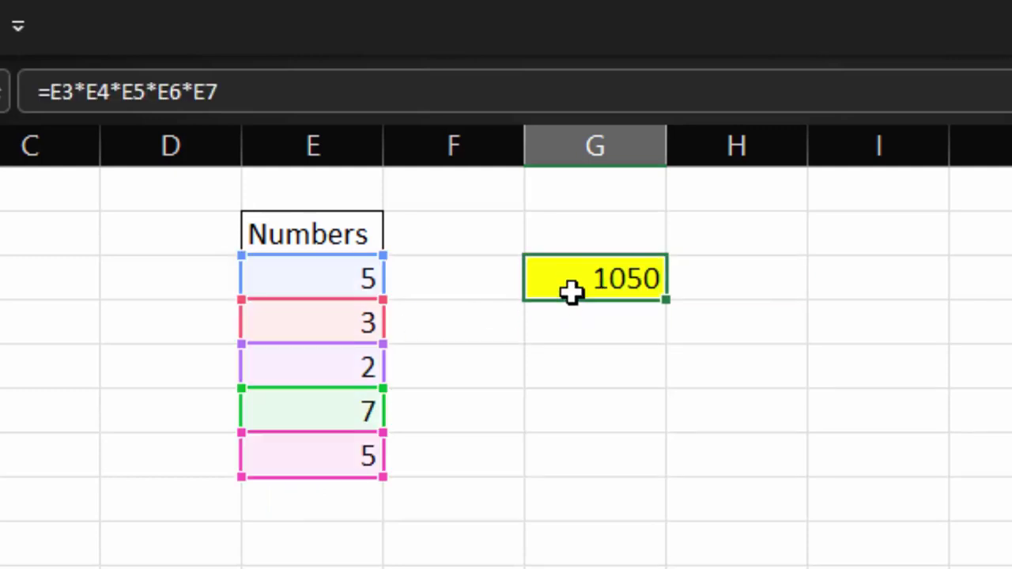
pyautogui.write('=prod')
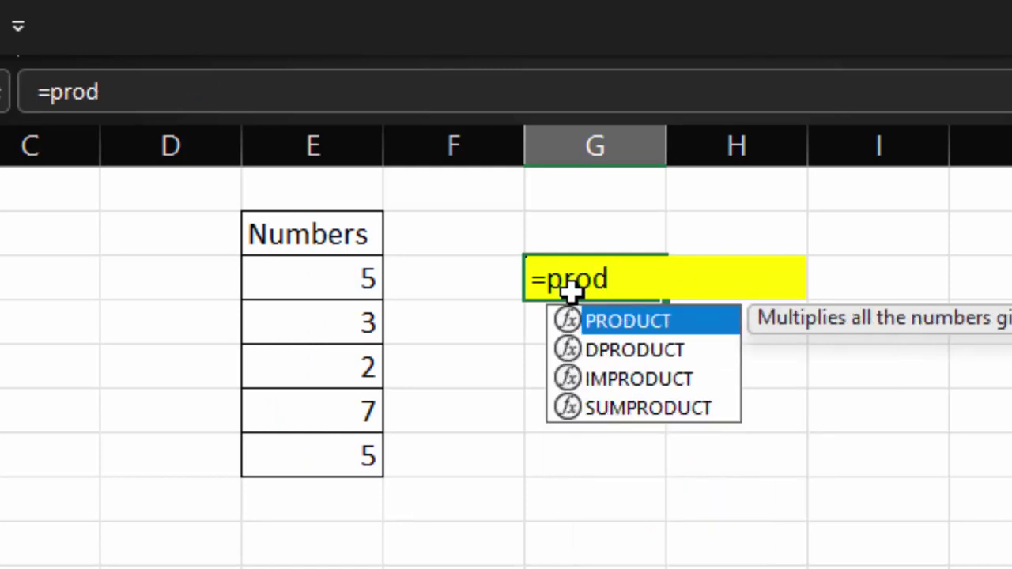
pyautogui.press('Tab')
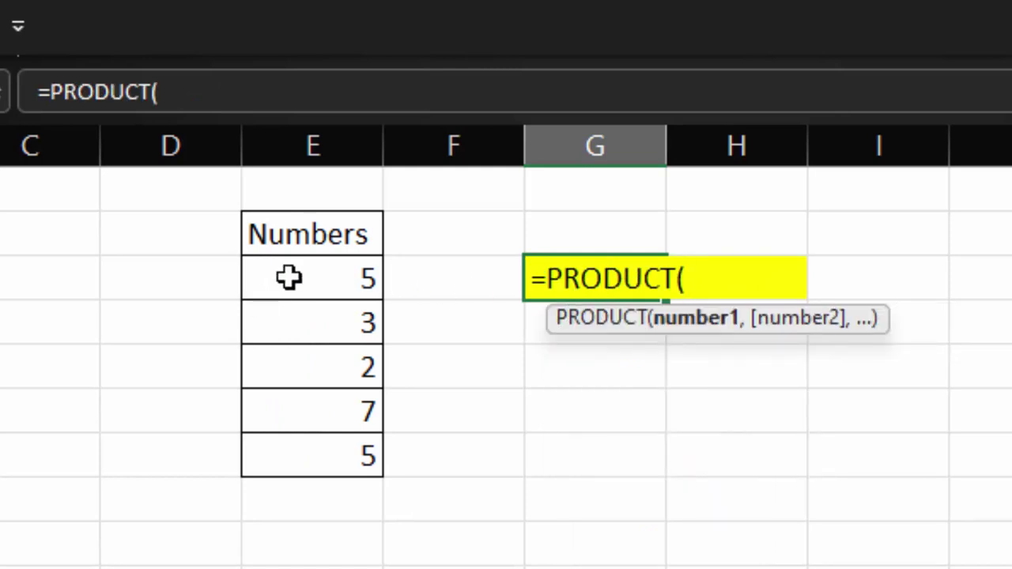
pyautogui.moveTo(289, 276); pyautogui.dragTo(316, 451)
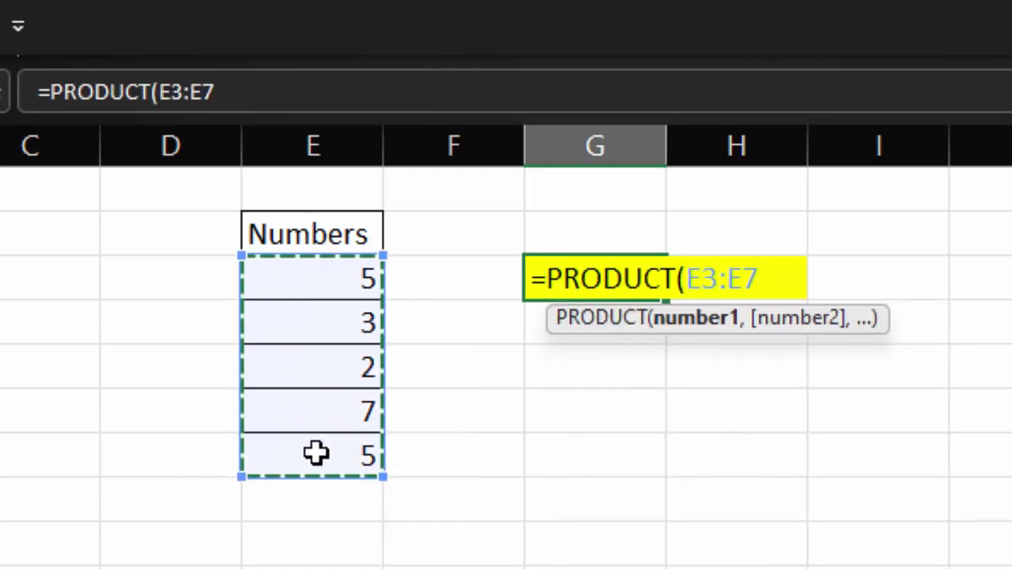
pyautogui.press('Return')
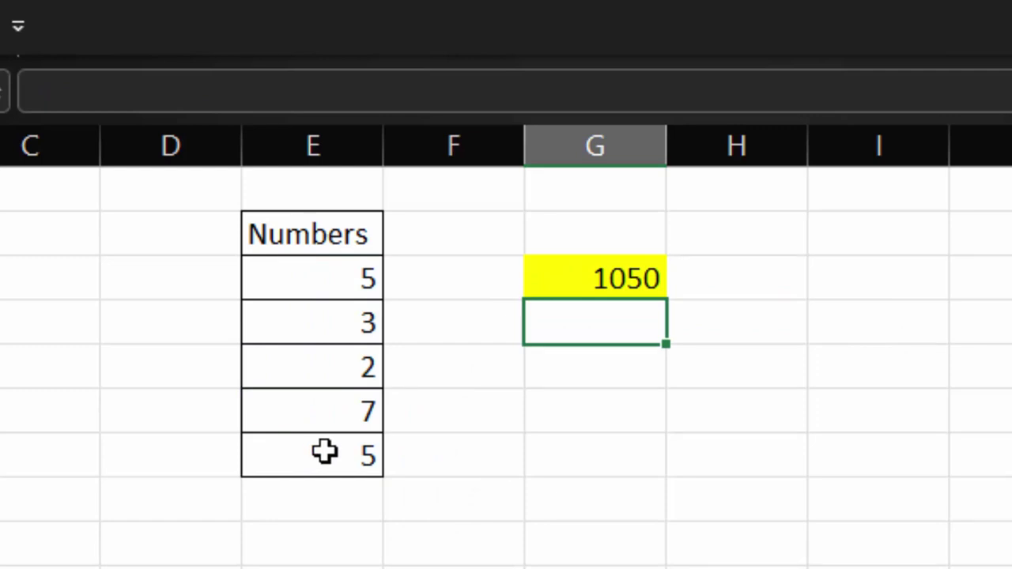
# Step: Clear the PRODUCT formula from the yellow cell G3
pyautogui.click(575, 267)
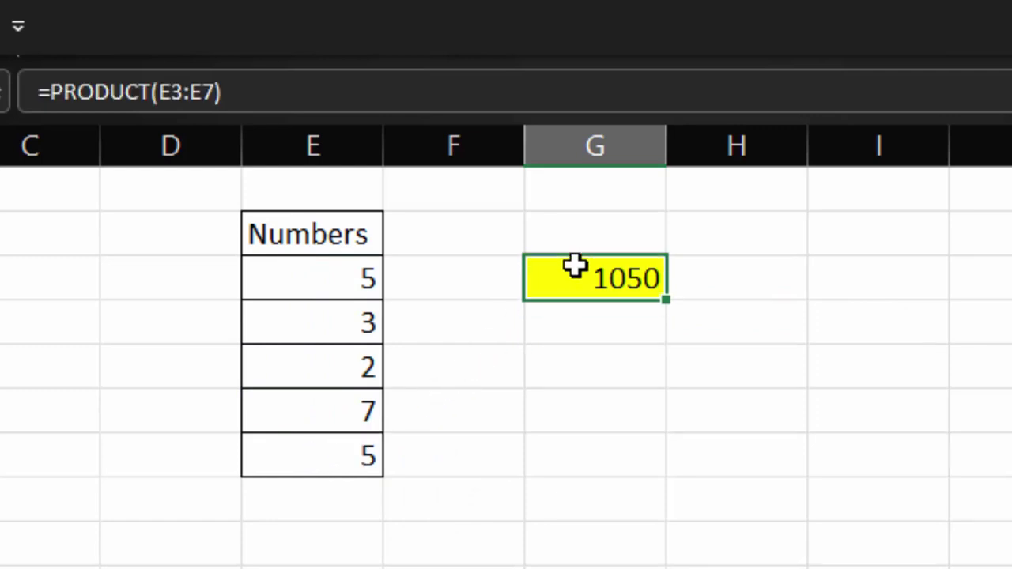
pyautogui.press('BackSpace')
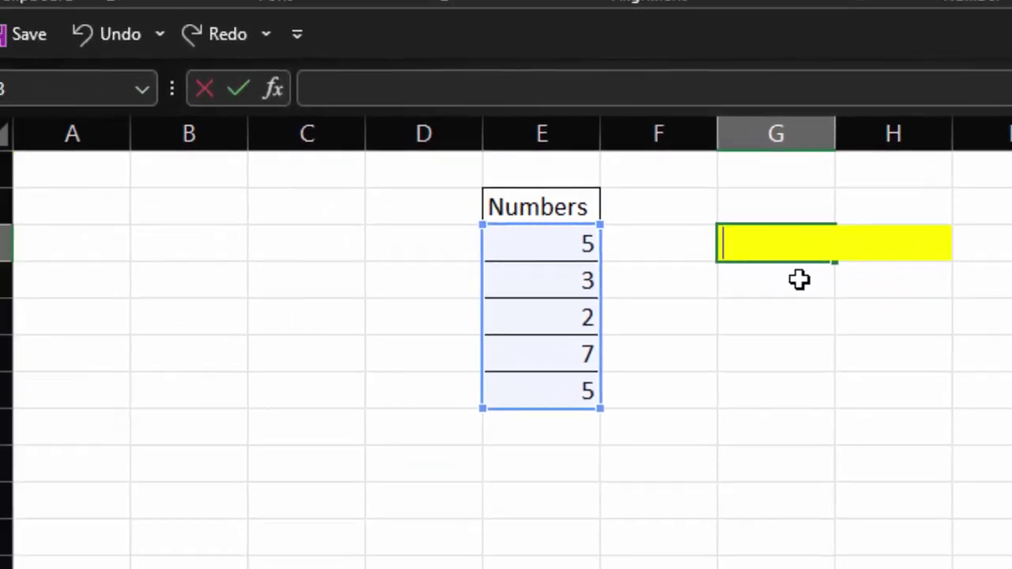
pyautogui.click(798, 339)
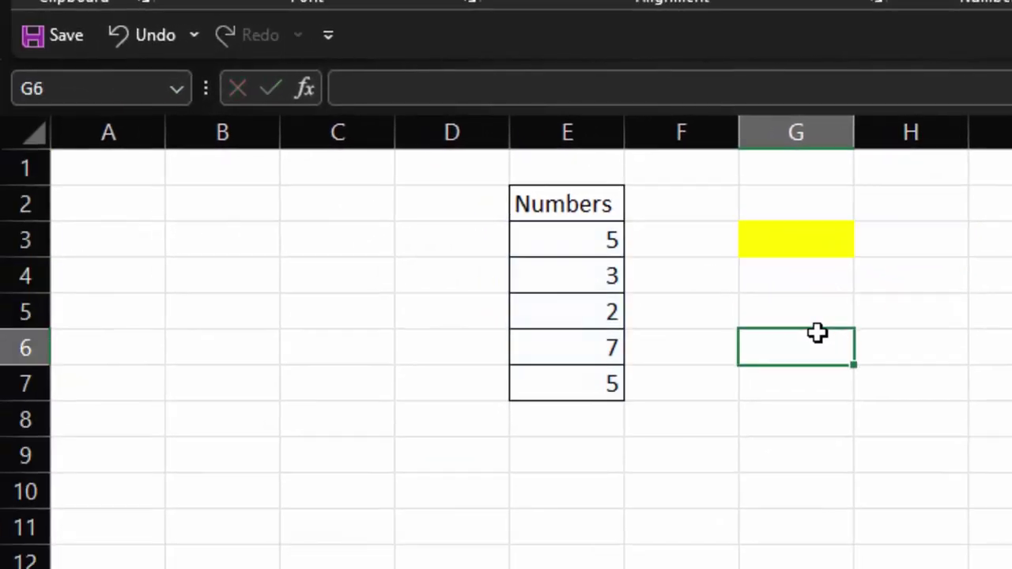
# Step: Hide rows 5 and 6 so their values are left out of the displayed Numbers list
pyautogui.moveTo(5, 352); pyautogui.dragTo(19, 317)
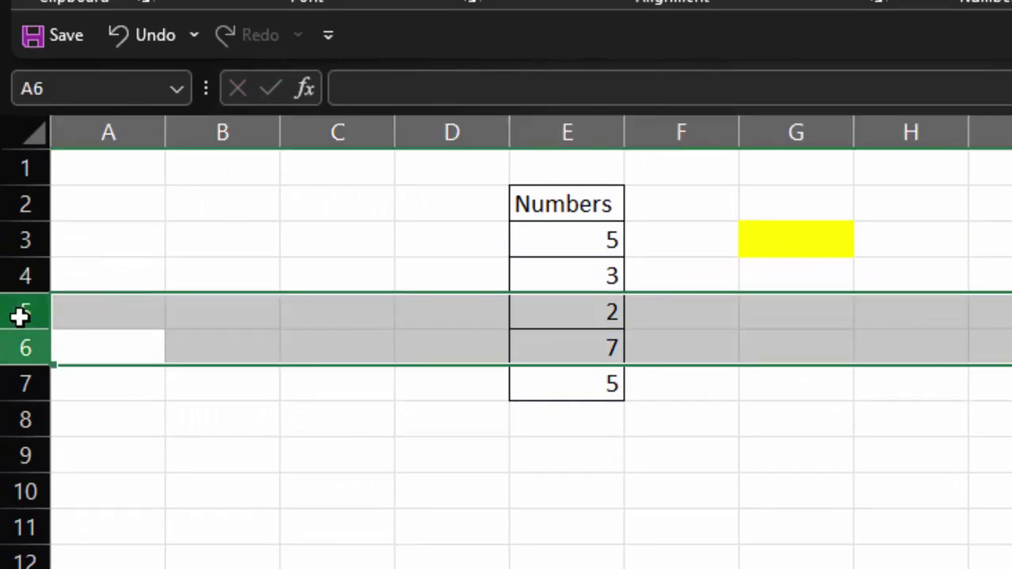
pyautogui.hotkey('ctrl', '-')
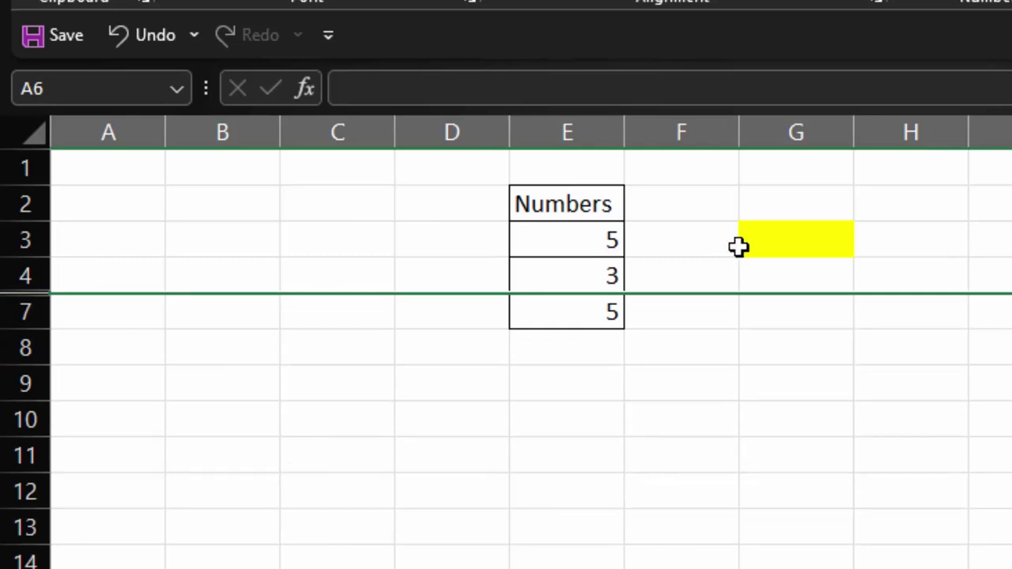
# Step: Enter =PRODUCT(E3:E7) in cell G3 while rows 5 and 6 are hidden
pyautogui.click(763, 246)
pyautogui.write('=prod')
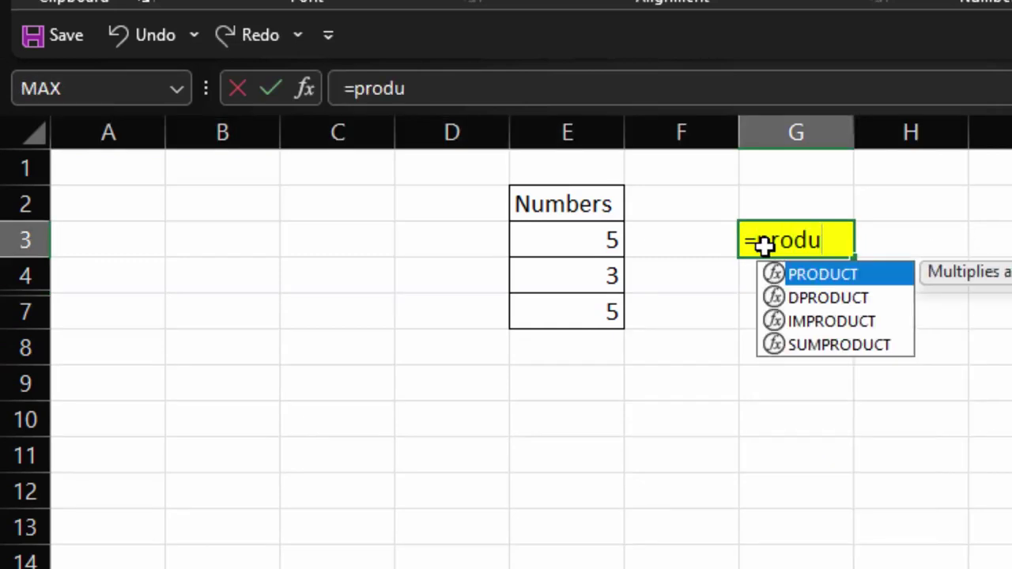
pyautogui.write('u')
pyautogui.press('Tab')
pyautogui.click(585, 250)
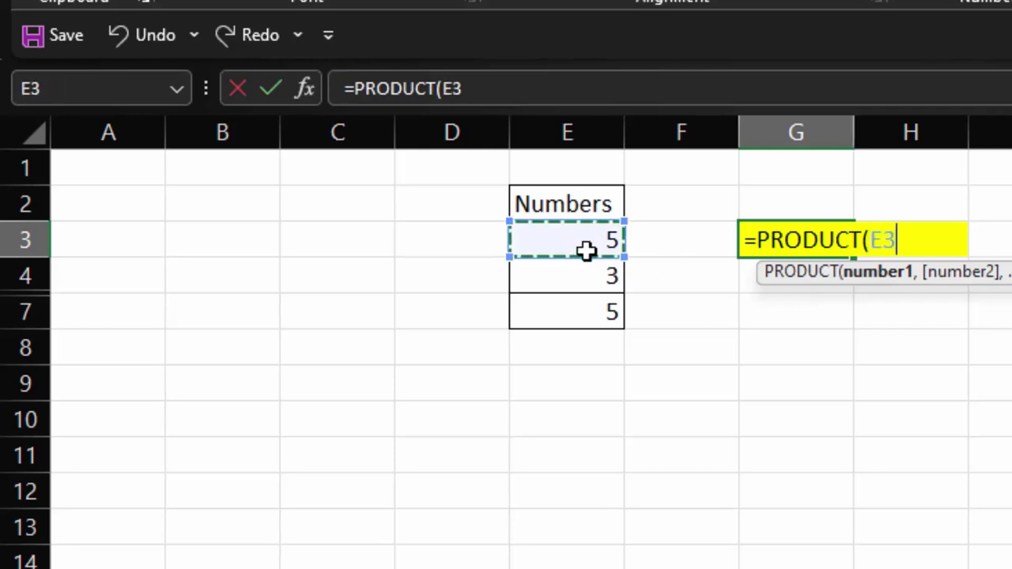
pyautogui.moveTo(585, 250); pyautogui.dragTo(604, 296)
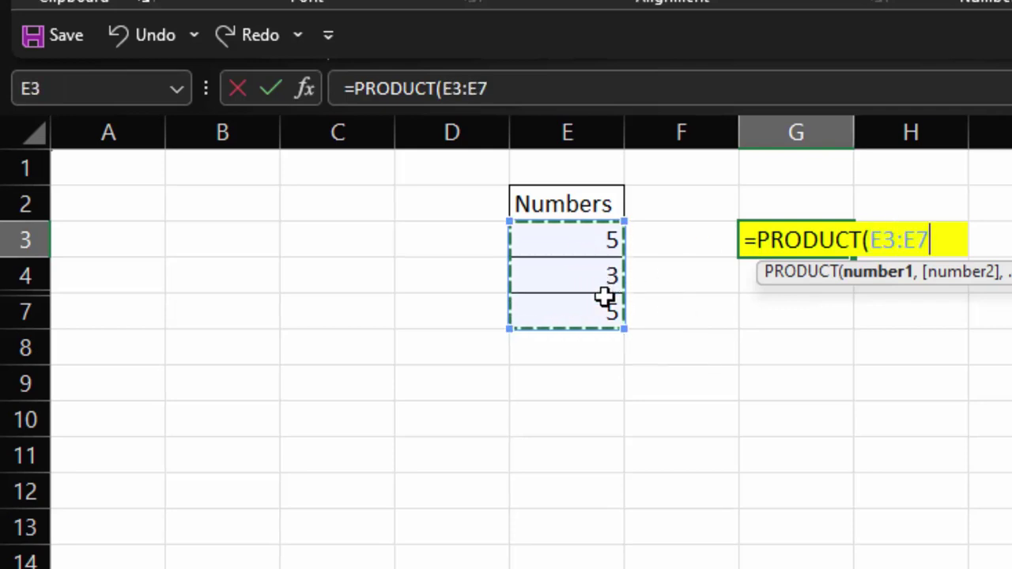
pyautogui.write(')')
pyautogui.press('Return')
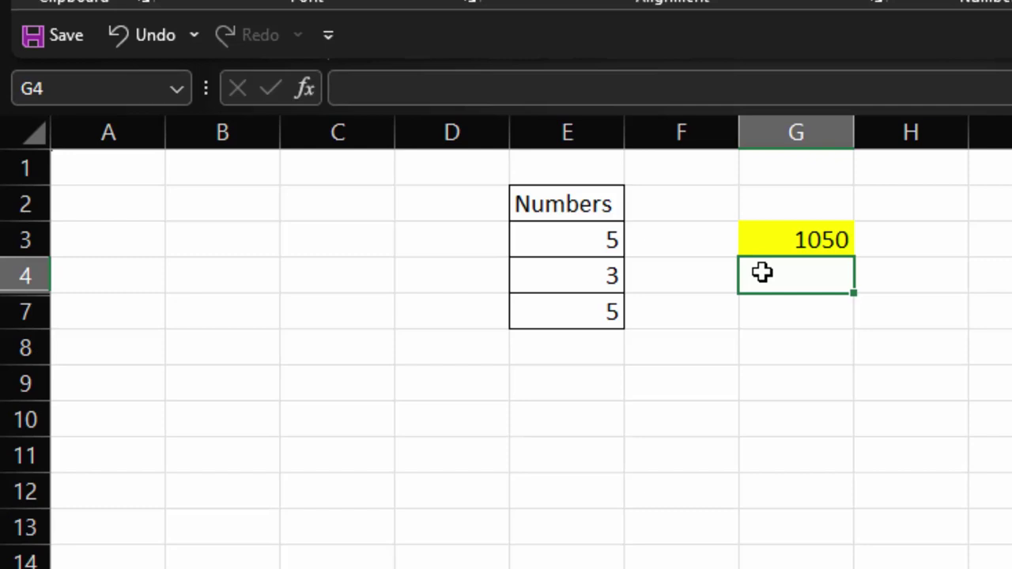
# Step: Replace the PRODUCT formula in cell G3 with =AGGREGATE(6,5,E3:E7) while rows 5 and 6 are hidden
pyautogui.click(805, 241)
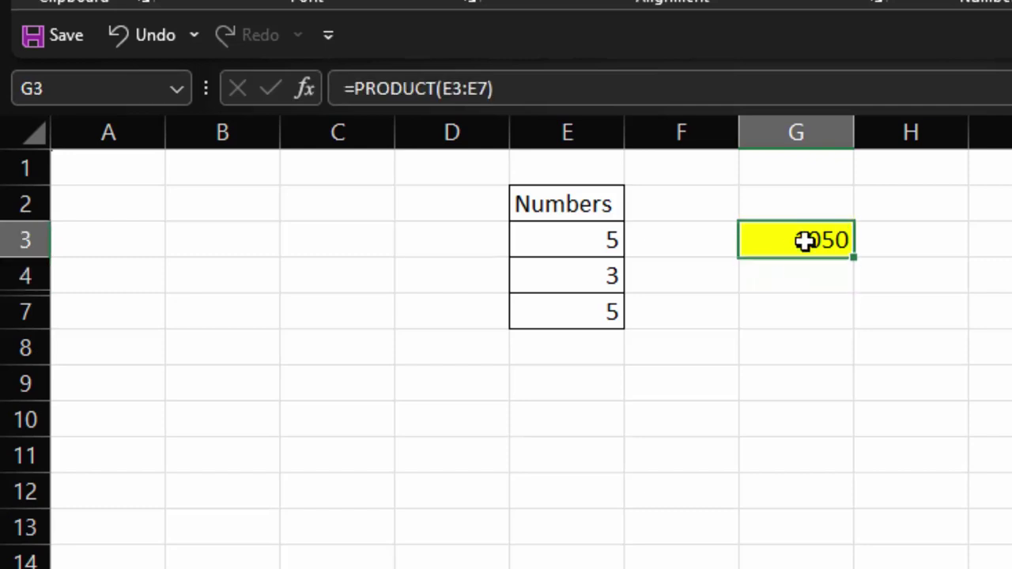
pyautogui.doubleClick(805, 242)
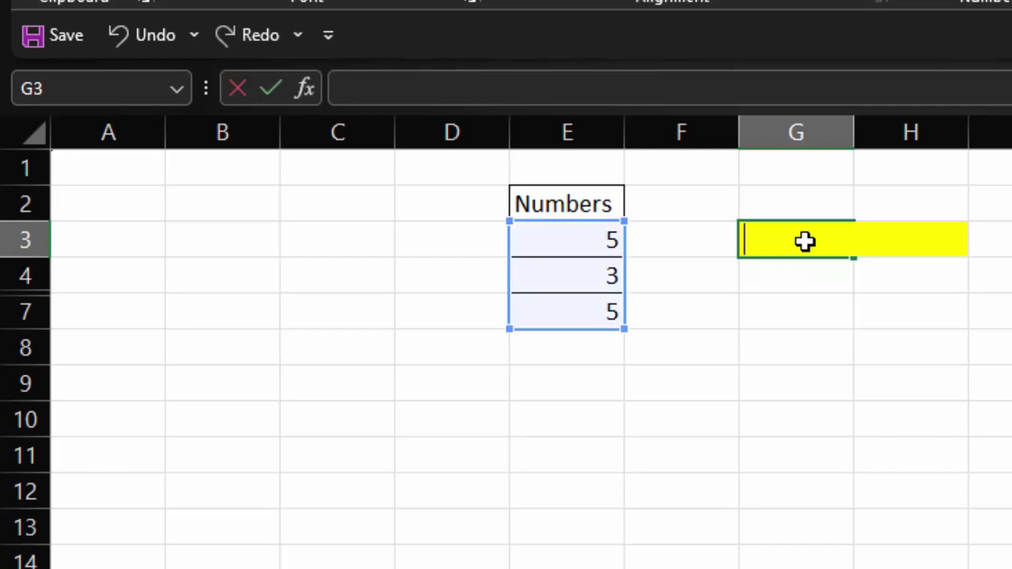
pyautogui.write('=ag')
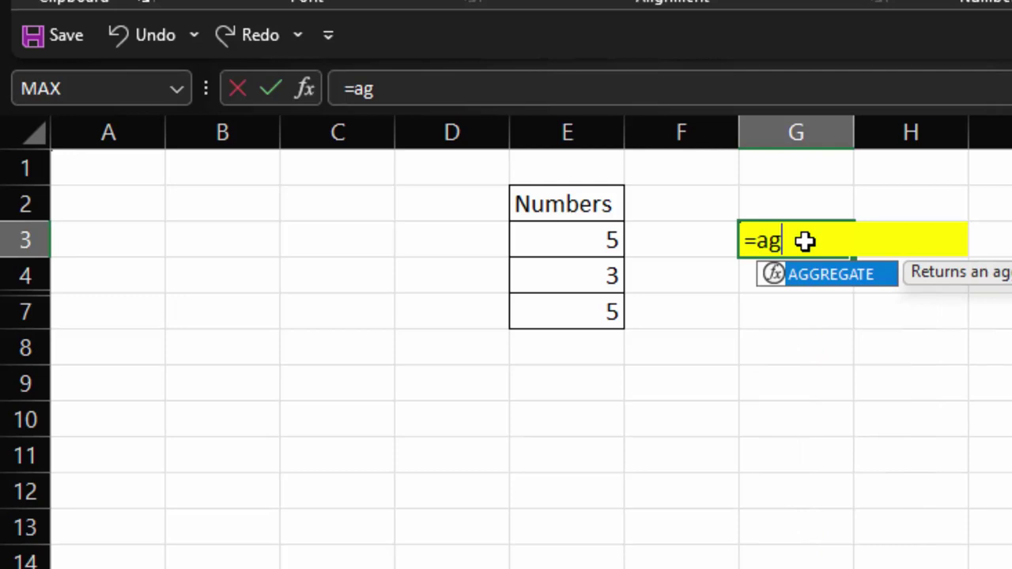
pyautogui.press('Tab')
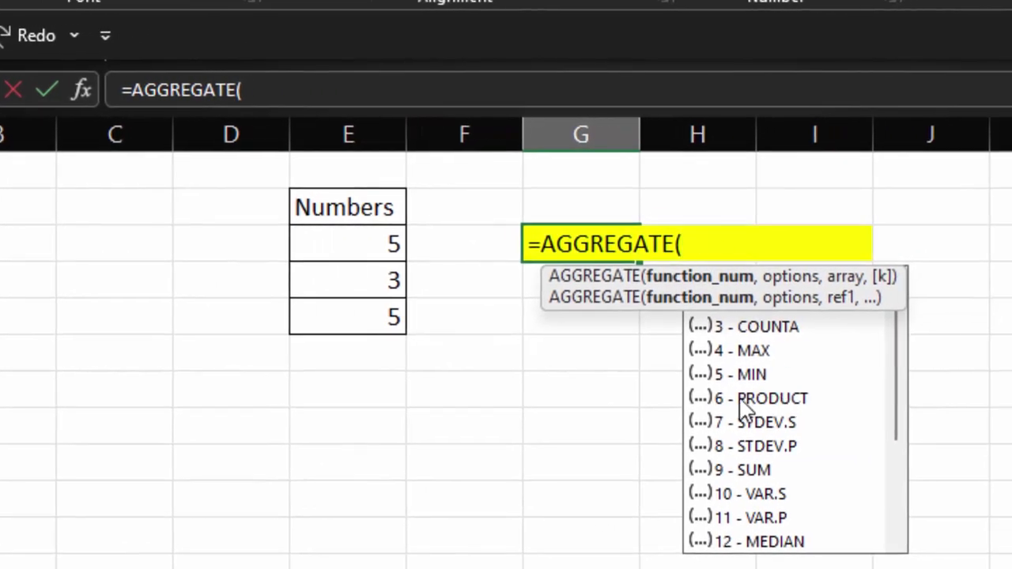
pyautogui.doubleClick(750, 399)
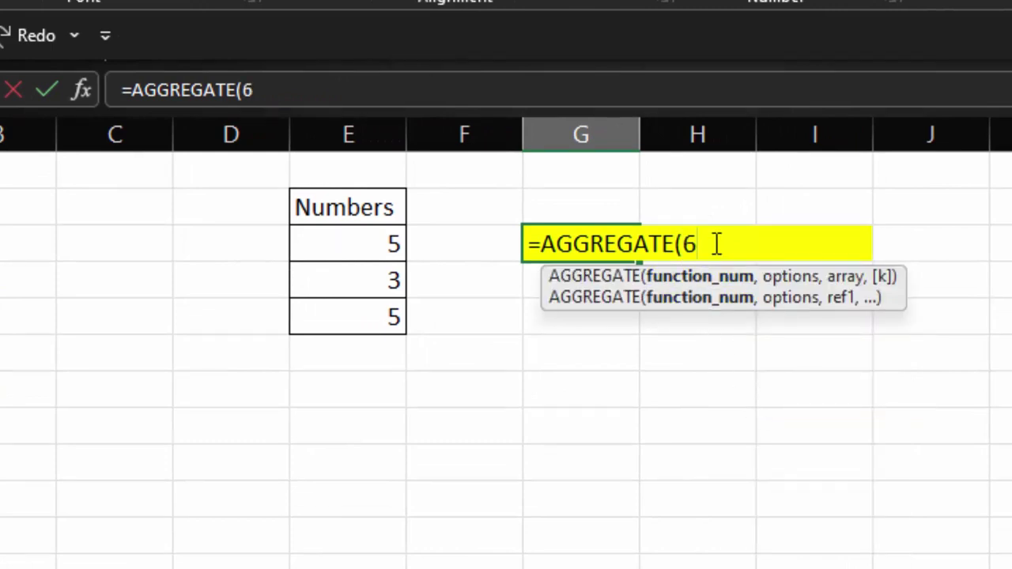
pyautogui.write(',')
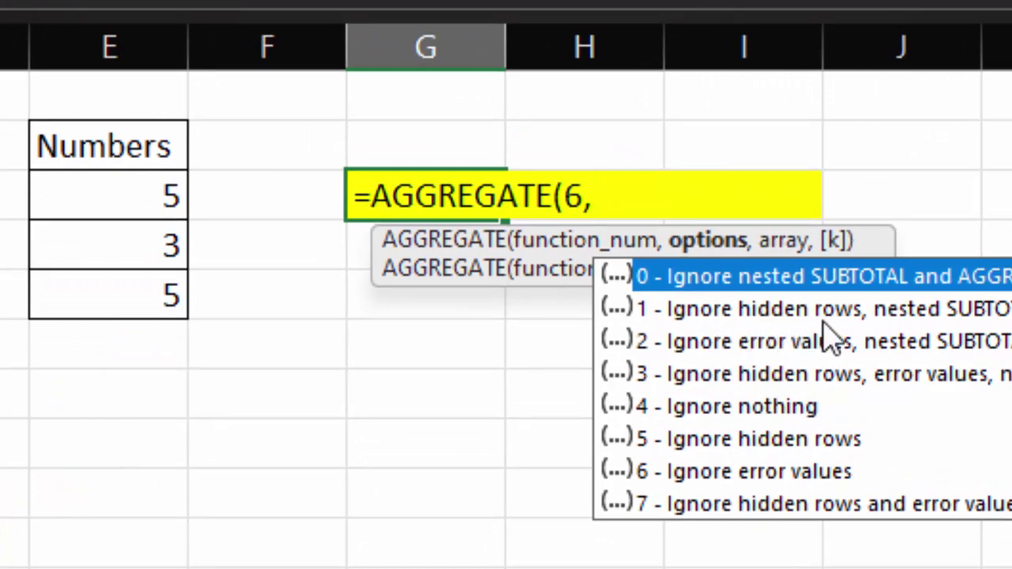
pyautogui.click(801, 440)
pyautogui.doubleClick(800, 440)
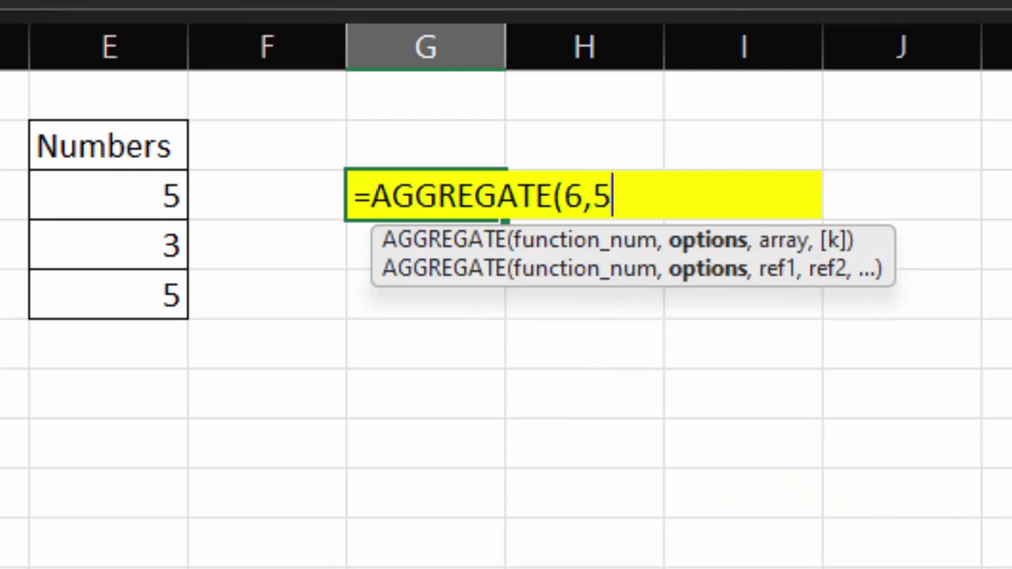
pyautogui.write(',')
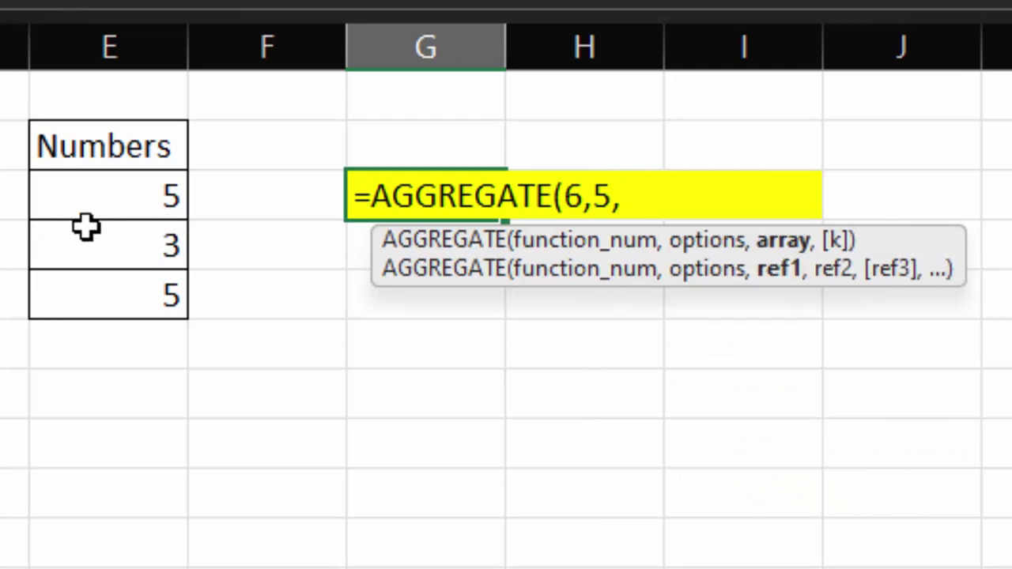
pyautogui.moveTo(104, 201); pyautogui.dragTo(146, 289)
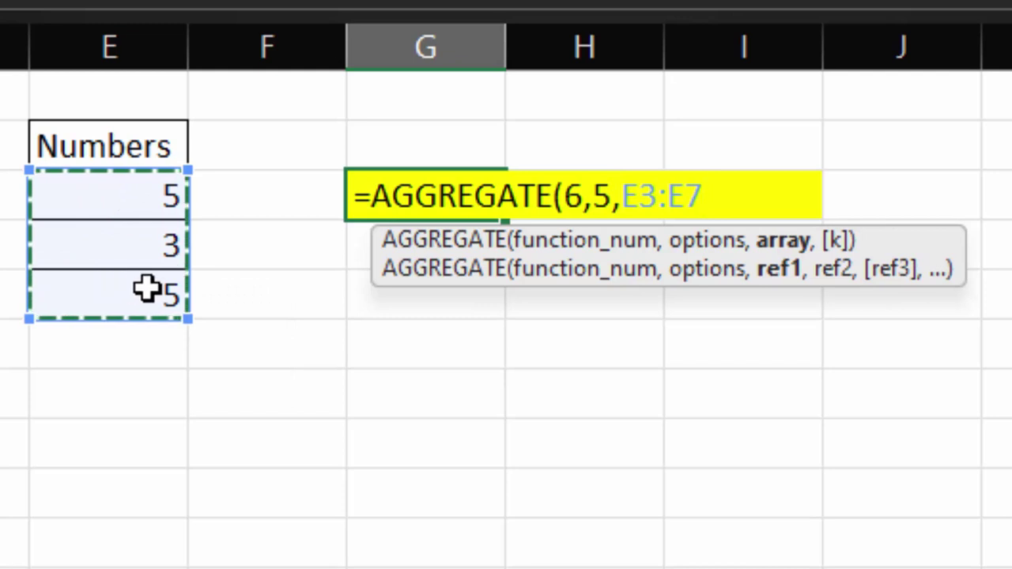
pyautogui.write(')')
pyautogui.press('Return')
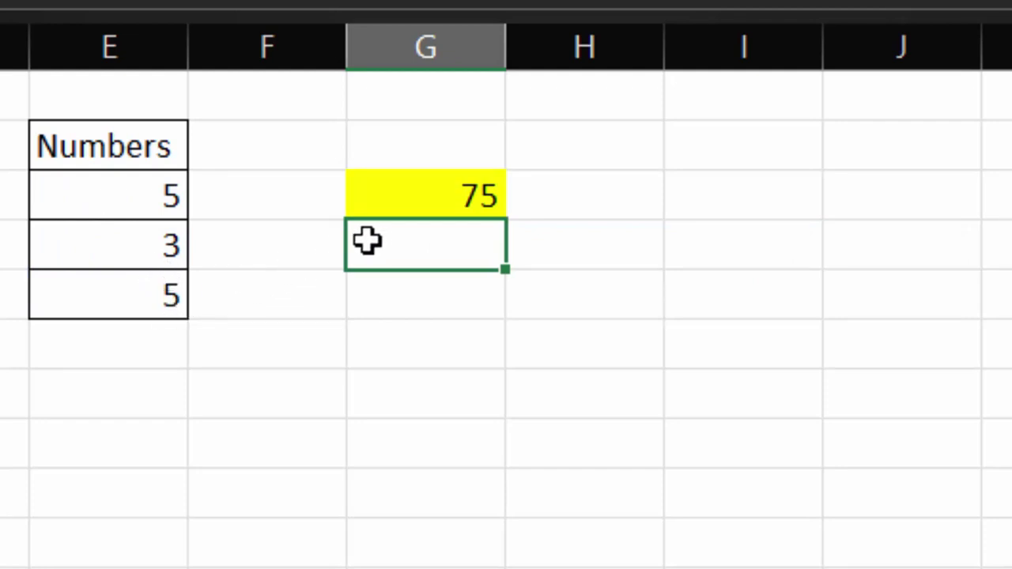
# Step: Undo the AGGREGATE entry in cell G3 and the hiding of rows 5 and 6
pyautogui.click(398, 208)
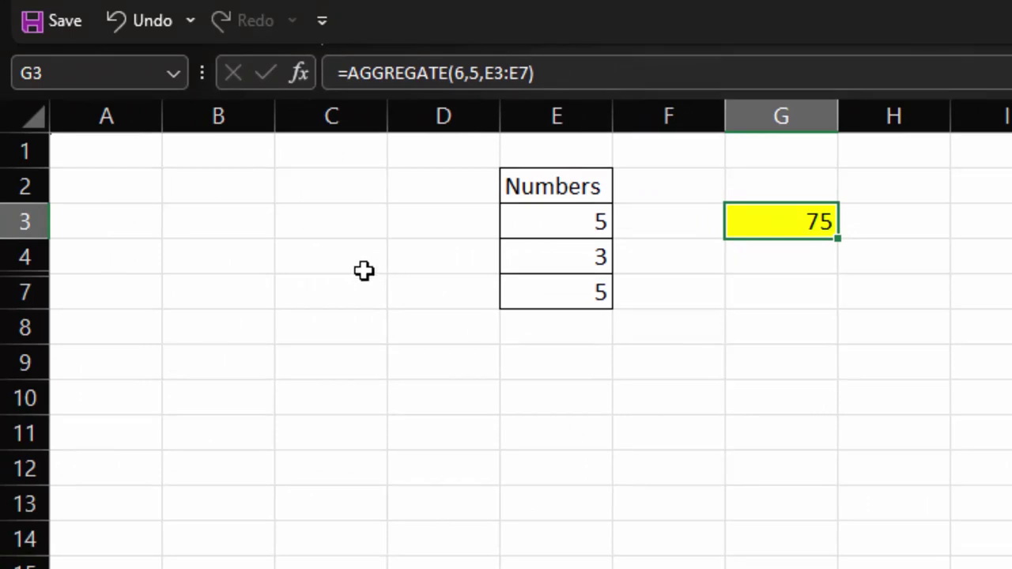
pyautogui.hotkey('ctrl', 'z')
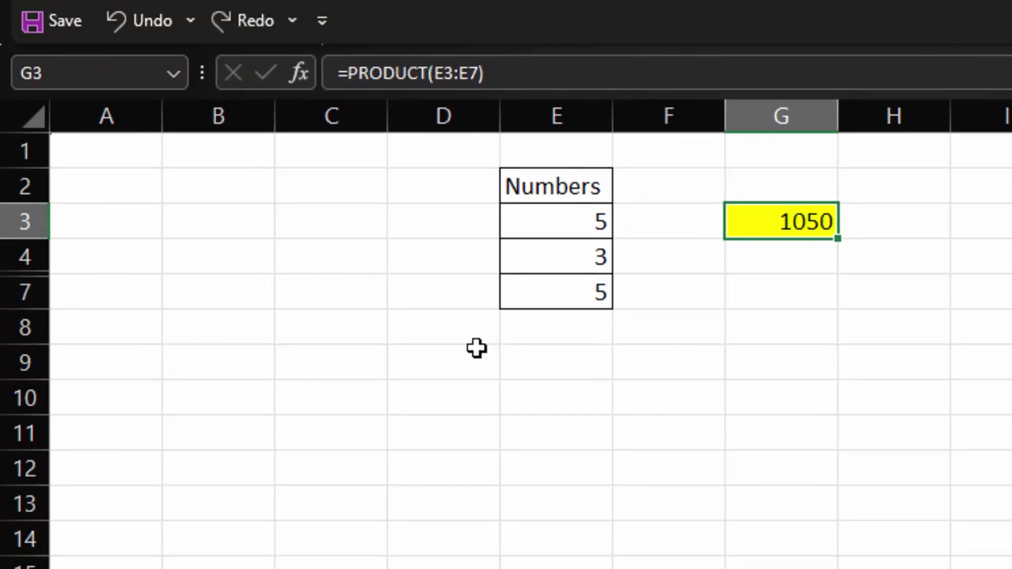
pyautogui.hotkey('ctrl', 'z')
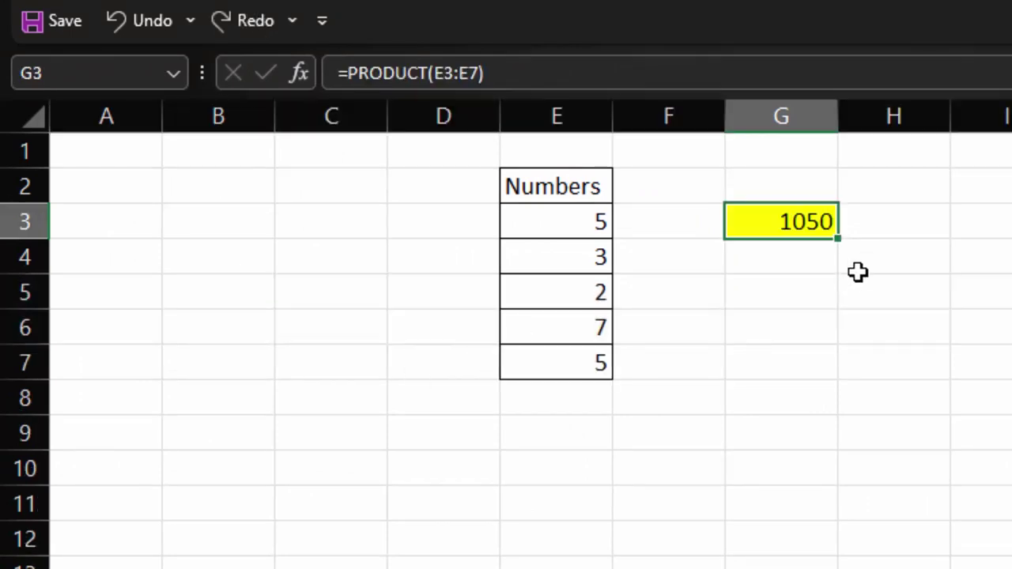
# Step: With all number rows displayed, overwrite G3 with =AGGREGATE(6,5,E3:E7), using the PRODUCT function and the option to ignore hidden rows
pyautogui.press('BackSpace')
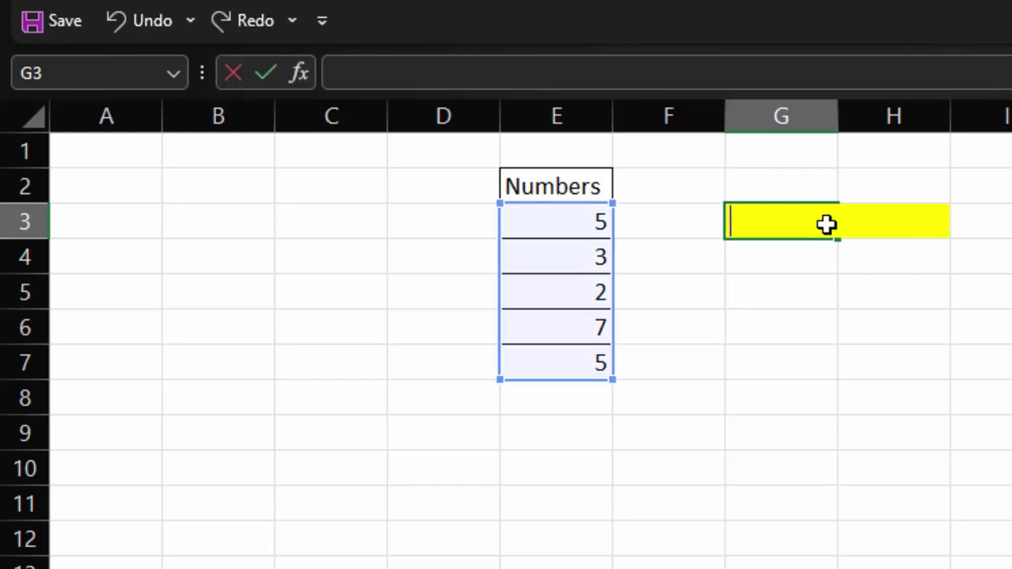
pyautogui.write('=agg')
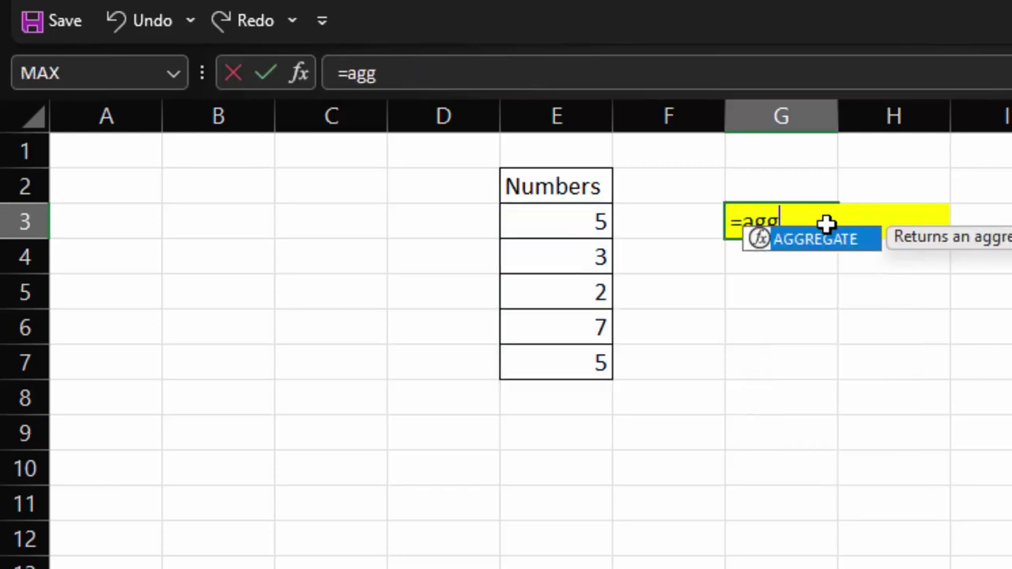
pyautogui.press('Tab')
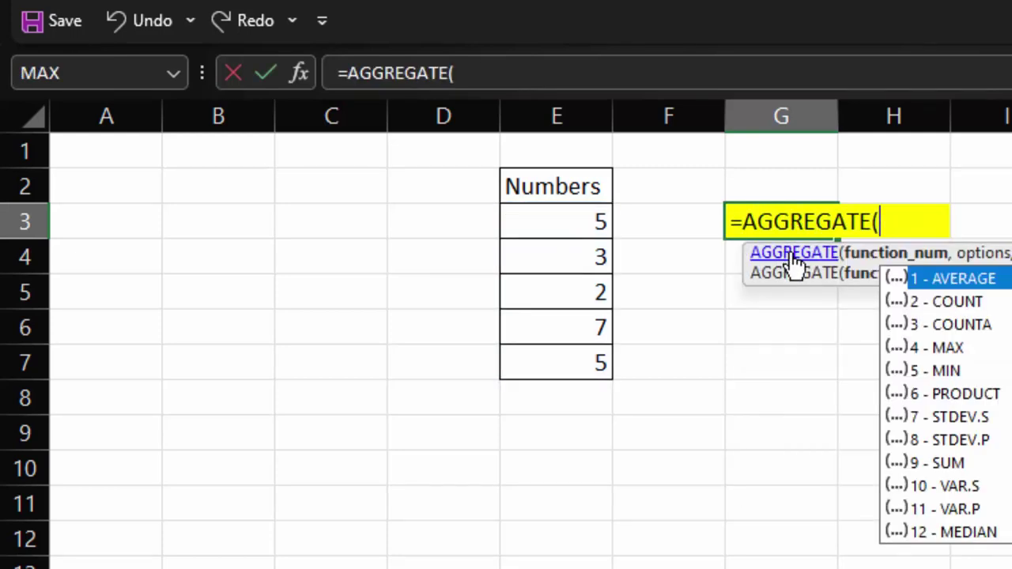
pyautogui.doubleClick(953, 395)
pyautogui.write(',')
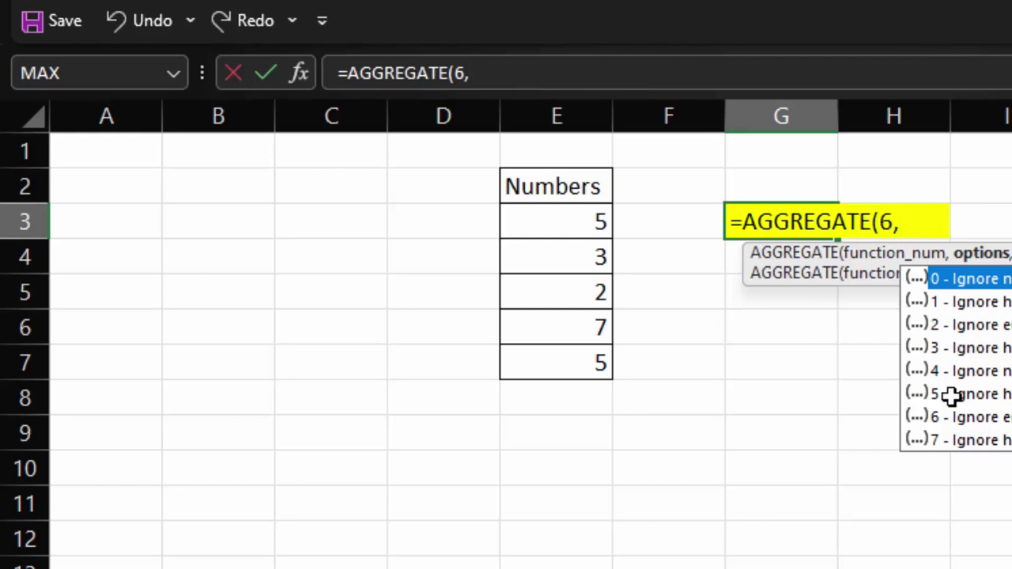
pyautogui.doubleClick(957, 394)
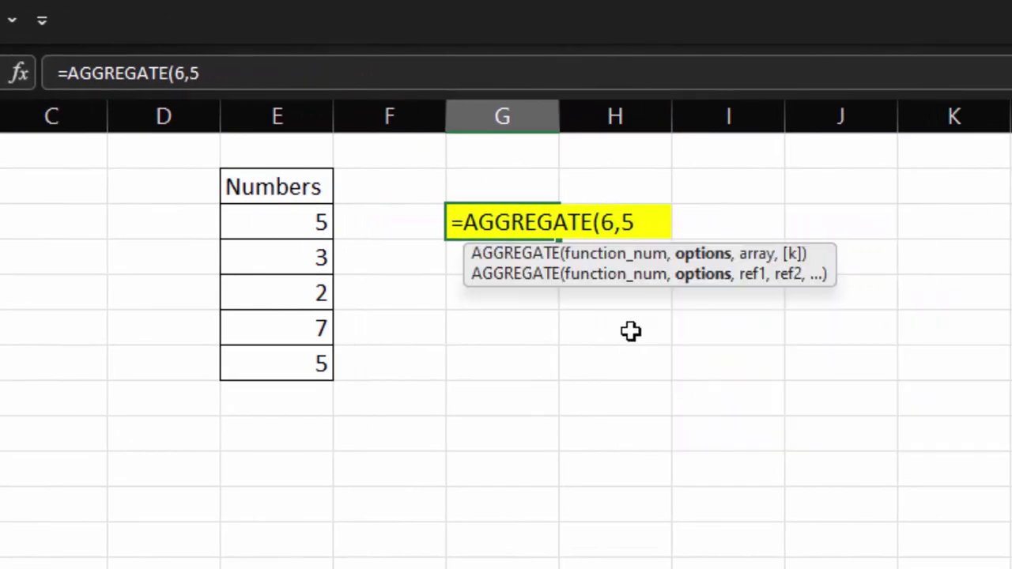
pyautogui.write(',')
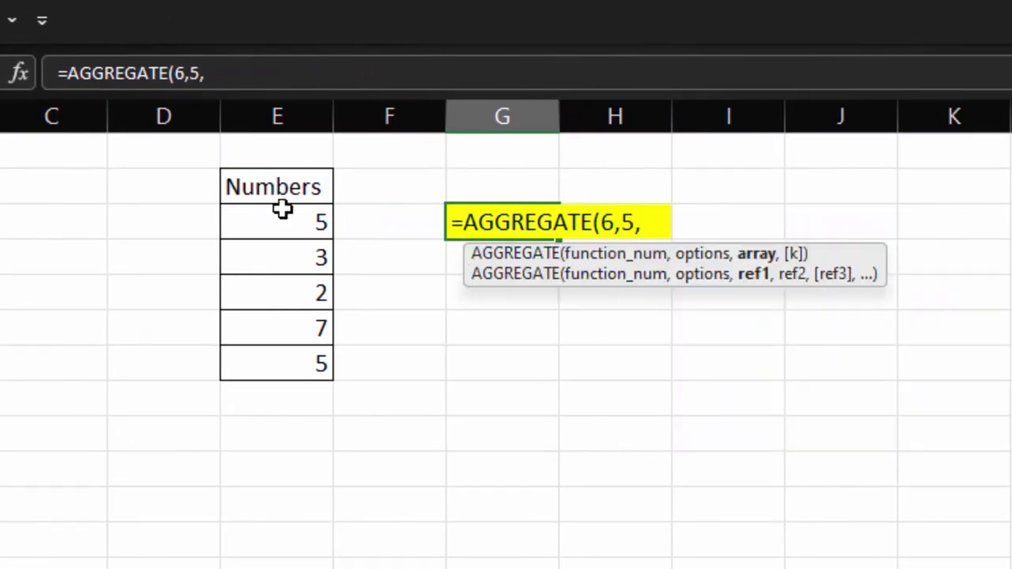
pyautogui.moveTo(282, 207); pyautogui.dragTo(307, 342)
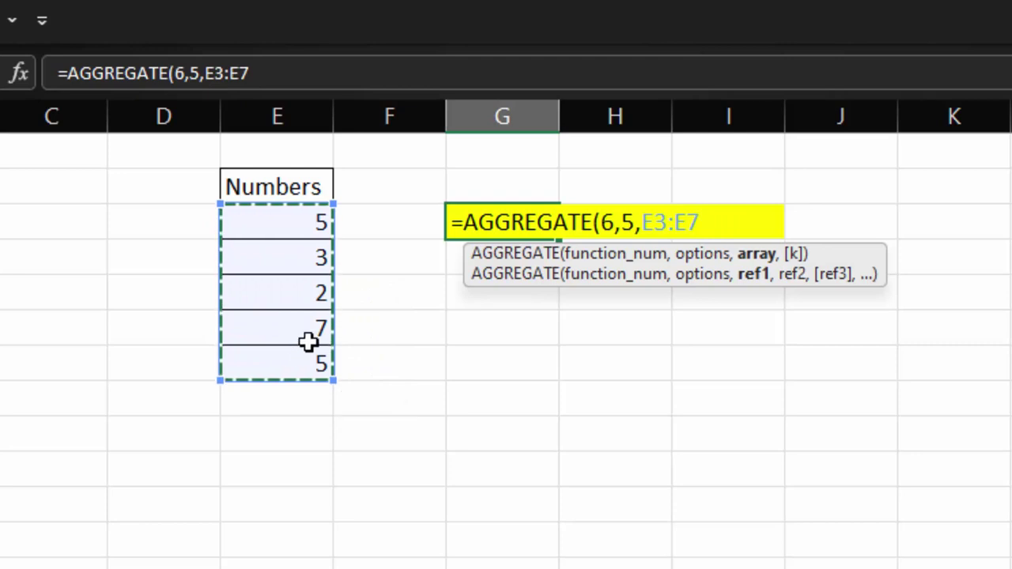
pyautogui.write(')')
pyautogui.press('Return')
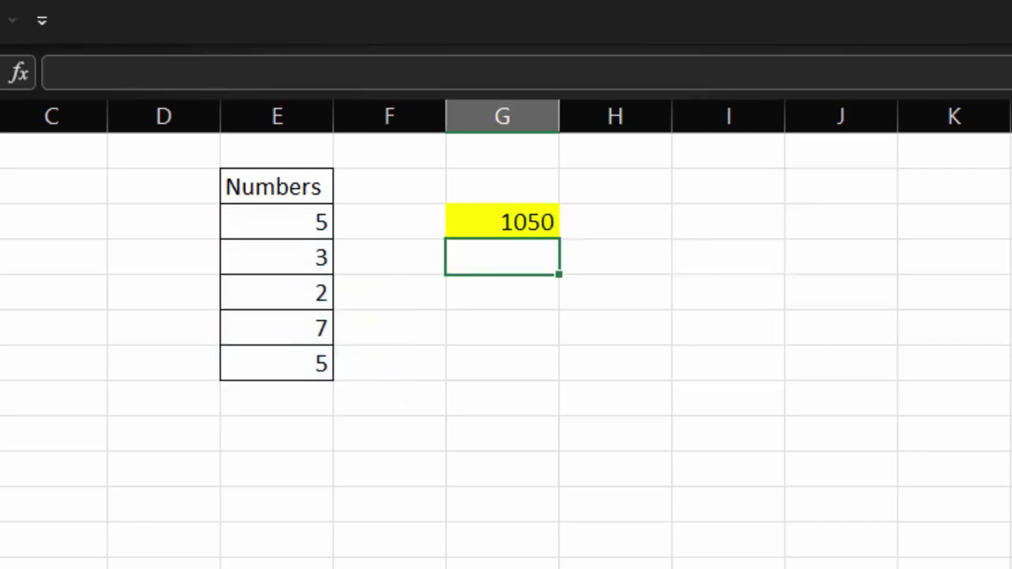
# Step: Hide row 7 to leave its number out of the product, and select cell G3 to check its formula
pyautogui.click(4, 363)
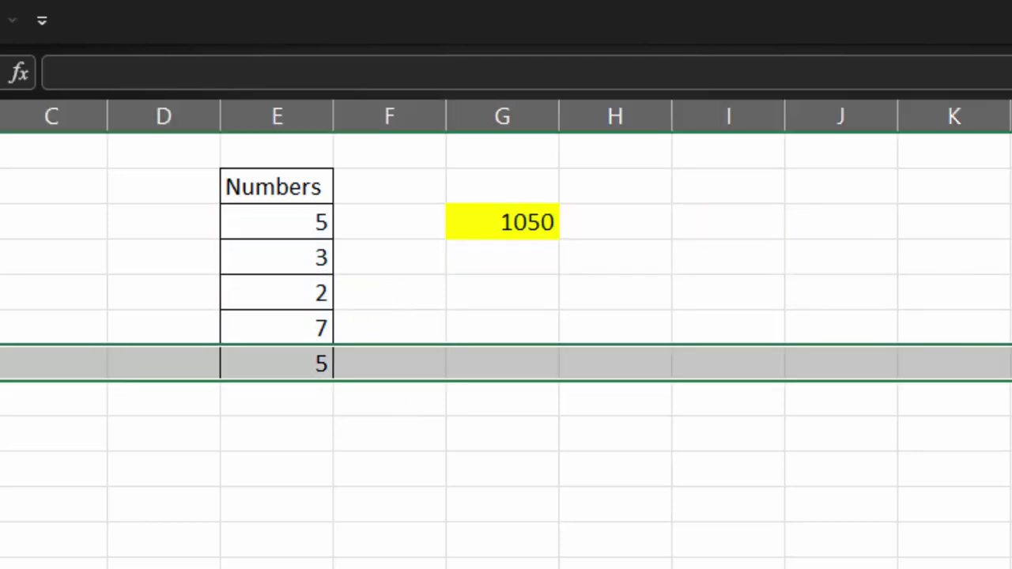
pyautogui.rightClick(4, 363)
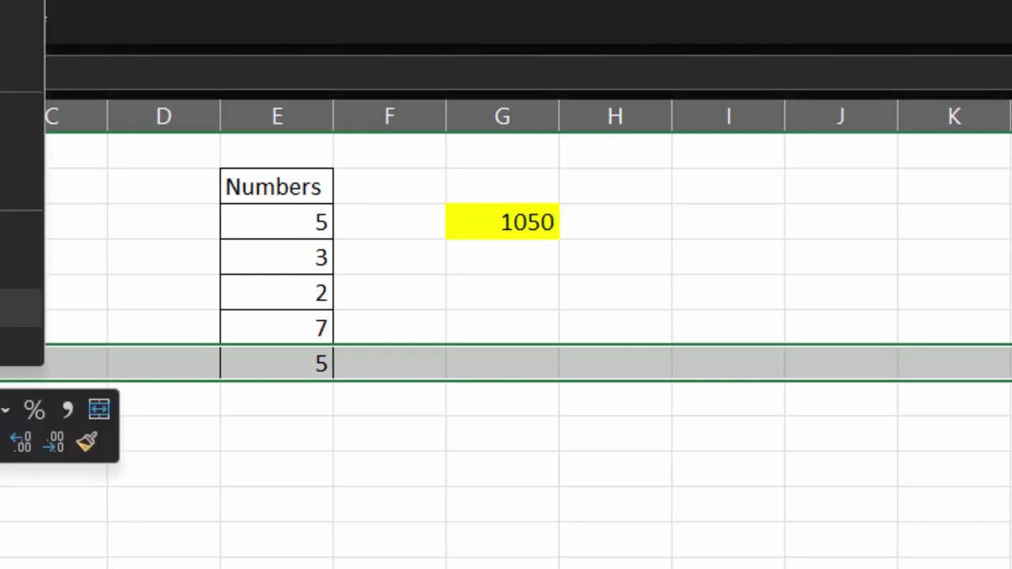
pyautogui.click(20, 308)
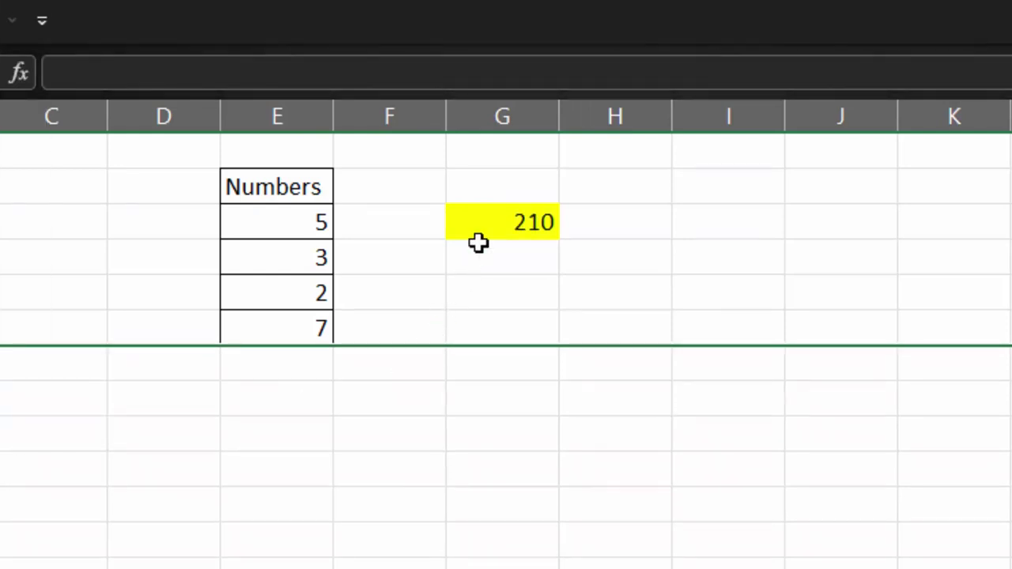
pyautogui.click(491, 217)
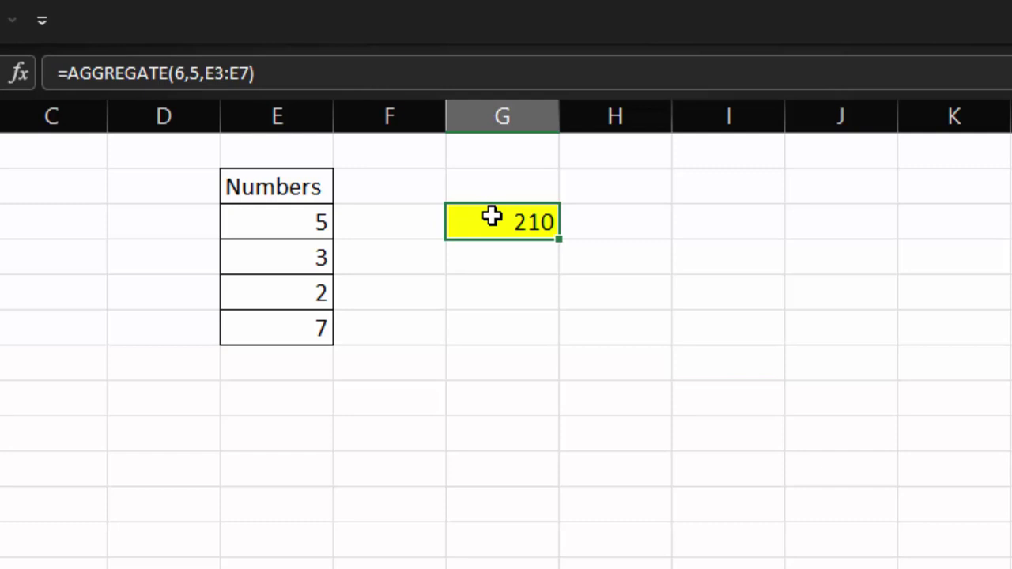